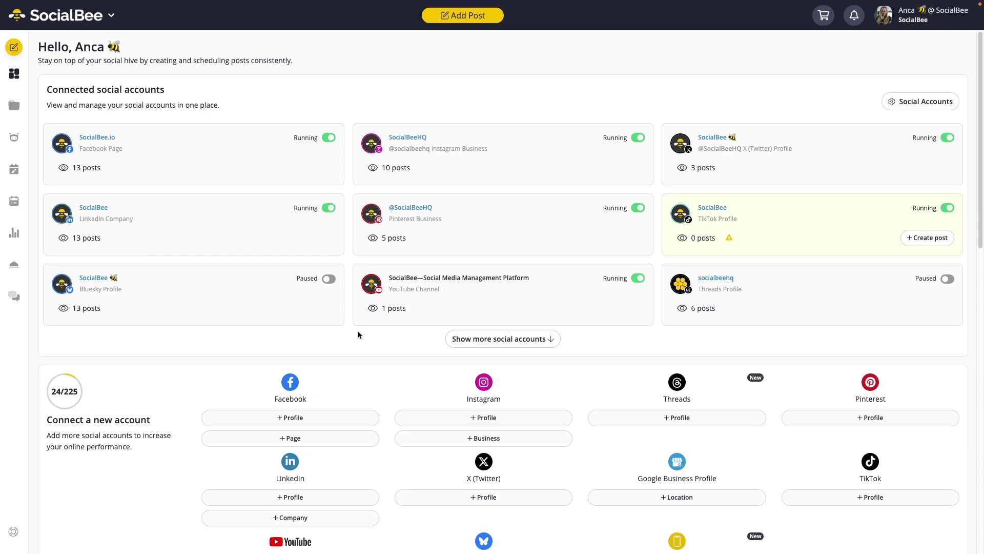
# Step: Create a new post and paste in the seven-components project management caption
pyautogui.click(462, 15)
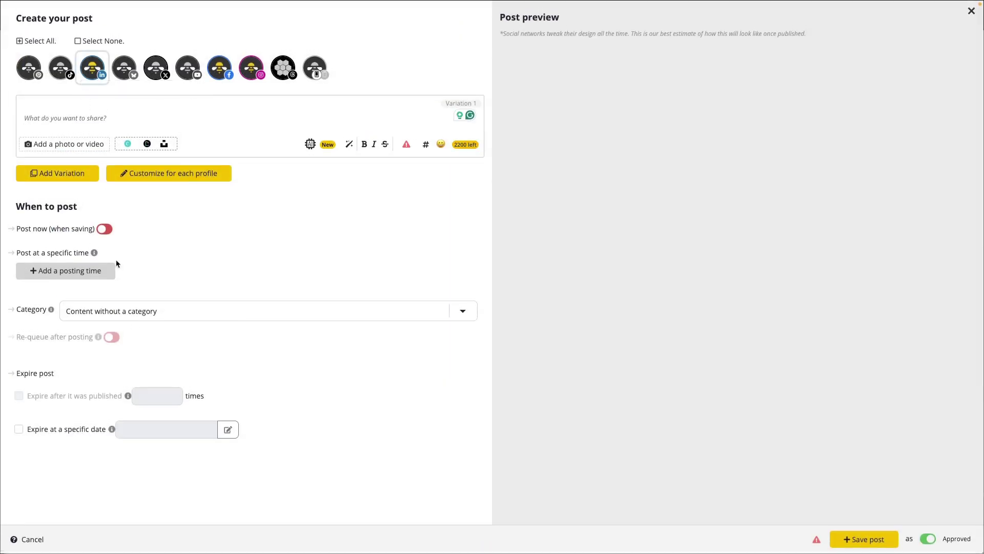
pyautogui.click(172, 111)
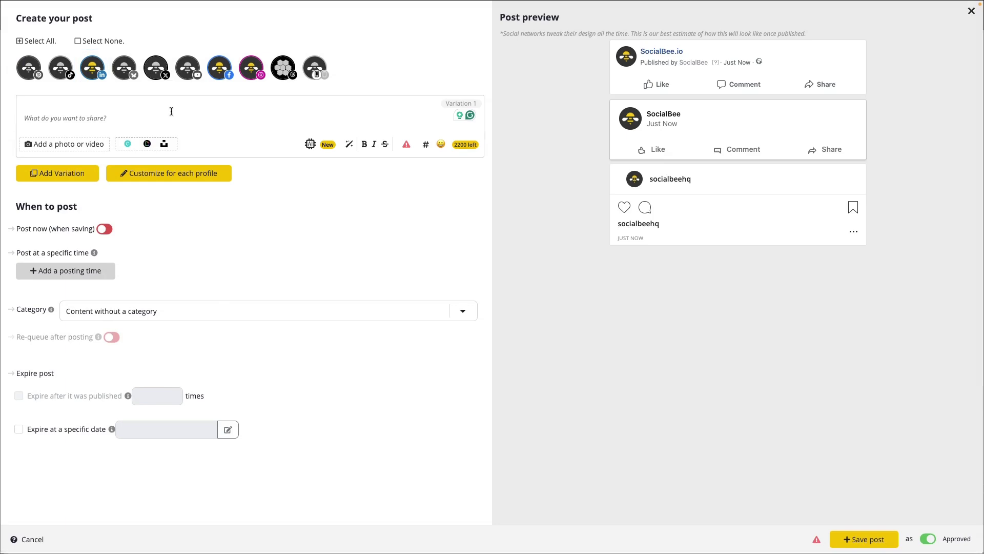
pyautogui.write("Social media project management is a mix and match of different activities that can vary from one team to another.  These are the key 7 components of social media project management:  ✏️ Strategy development ✏️ Campaign management ✏️ Content creation ✏️ Scheduling and publishing ✏️ Engagement ✏️ Team collaboration ✏️ Analytics and reporting  Here's how to juggle with them successfully:")
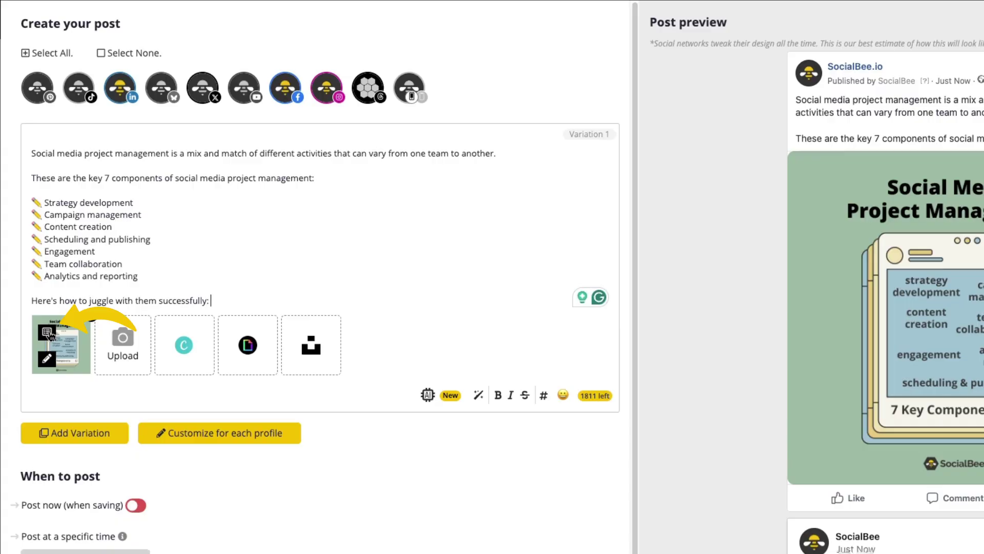
pyautogui.moveTo(61, 344)
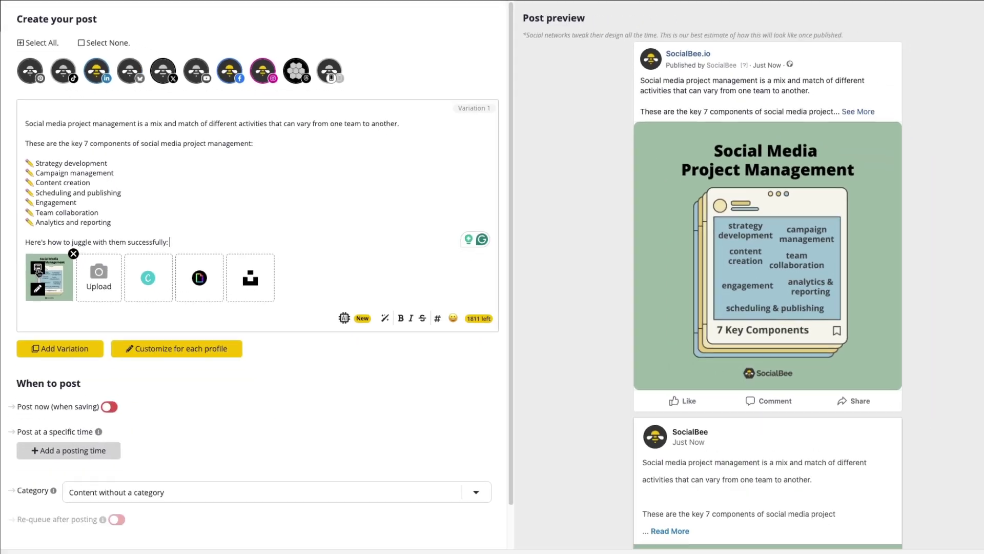
# Step: Open the alt text option on the post's image thumbnail
pyautogui.click(36, 260)
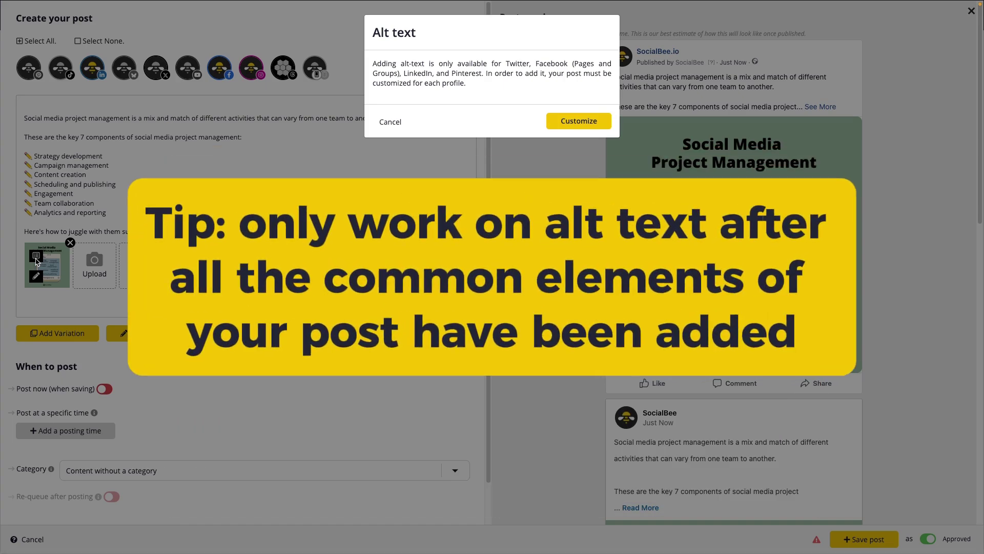
# Step: Customize per profile and save alt text describing the seven-components graphic for LinkedIn's image
pyautogui.click(574, 121)
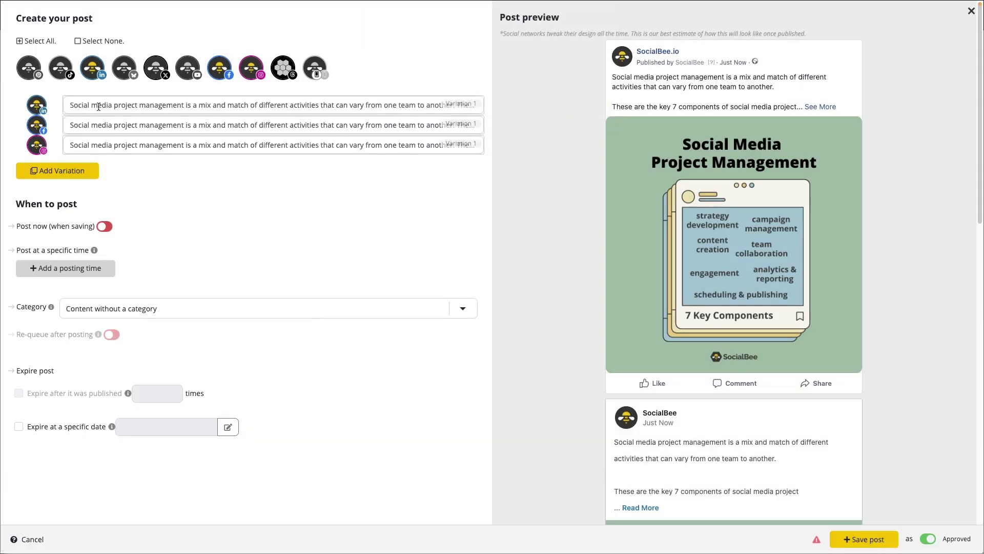
pyautogui.click(98, 106)
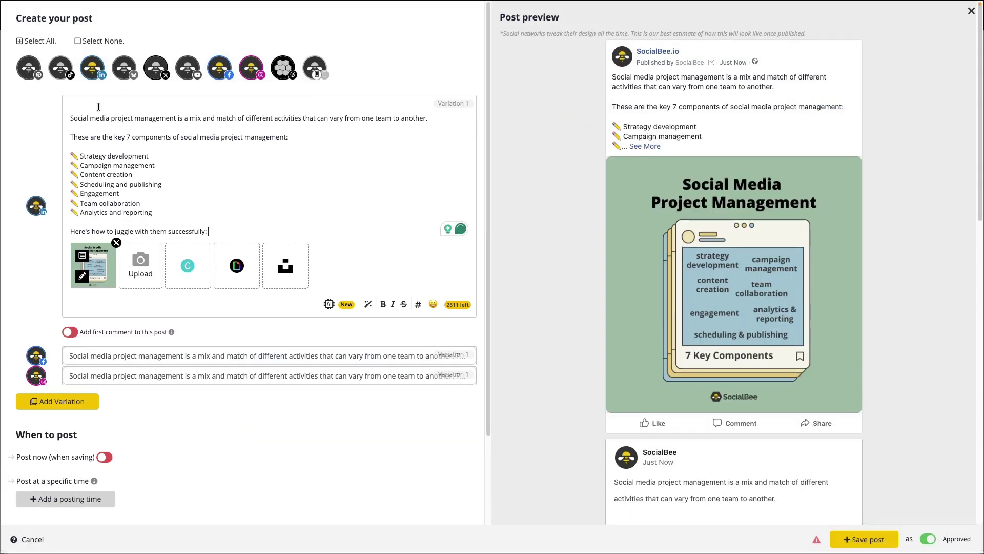
pyautogui.click(82, 255)
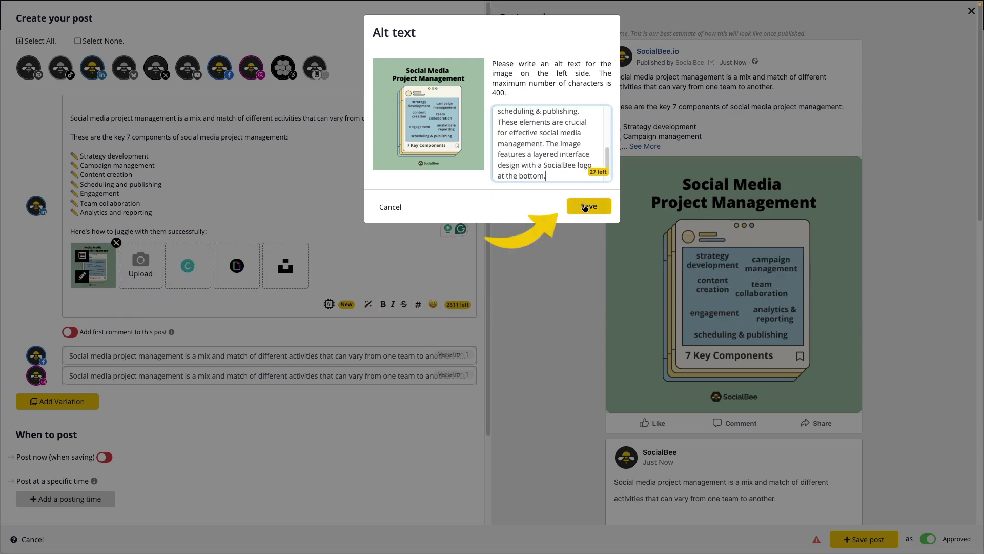
pyautogui.click(584, 207)
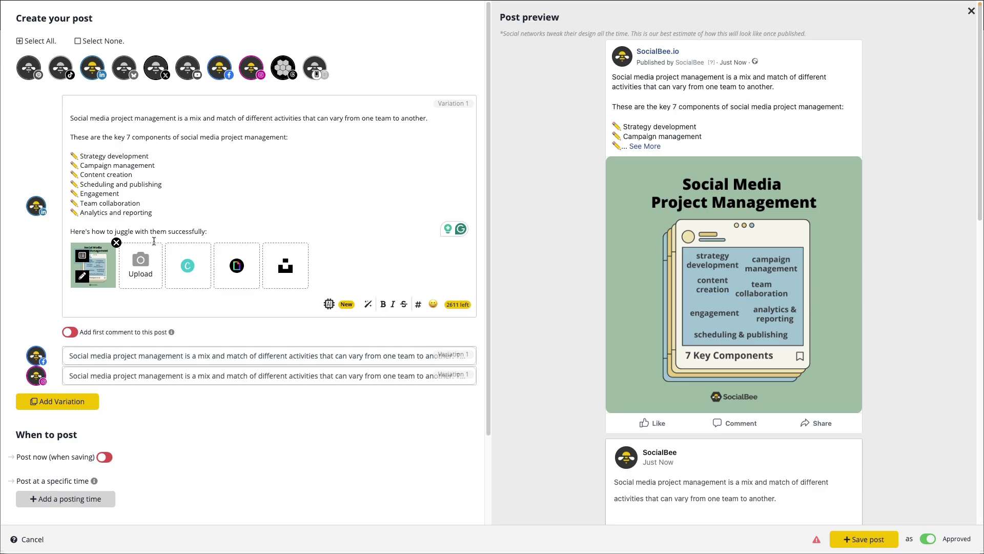
pyautogui.click(82, 256)
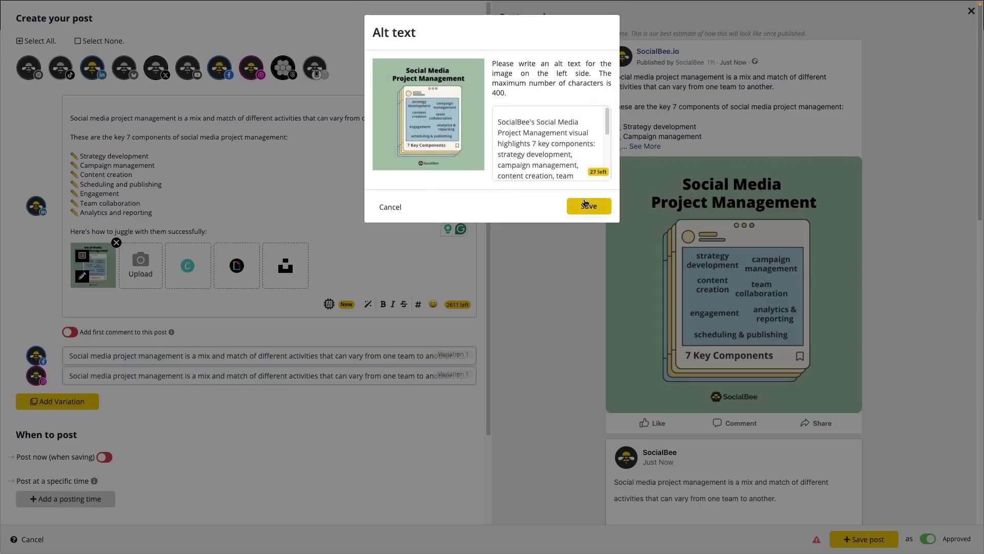
pyautogui.click(589, 206)
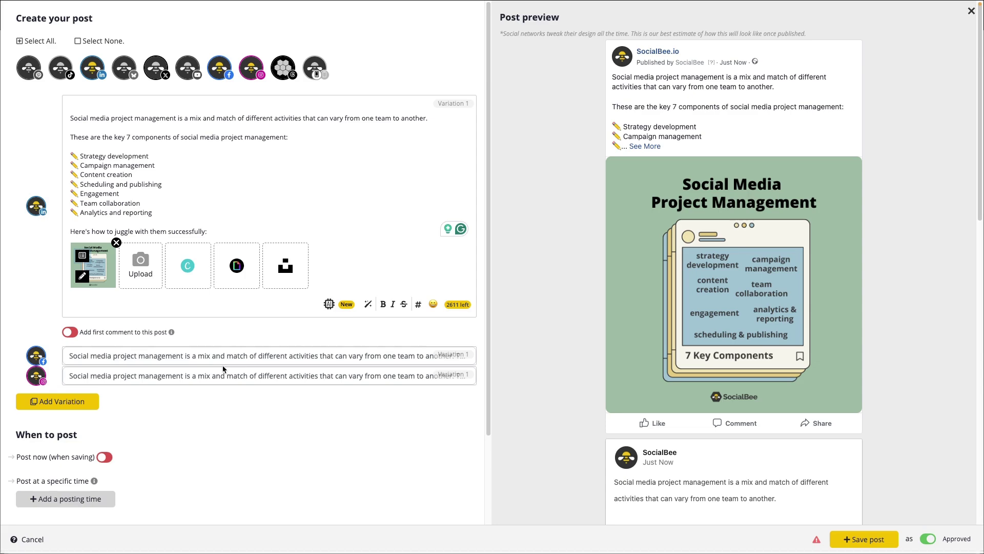